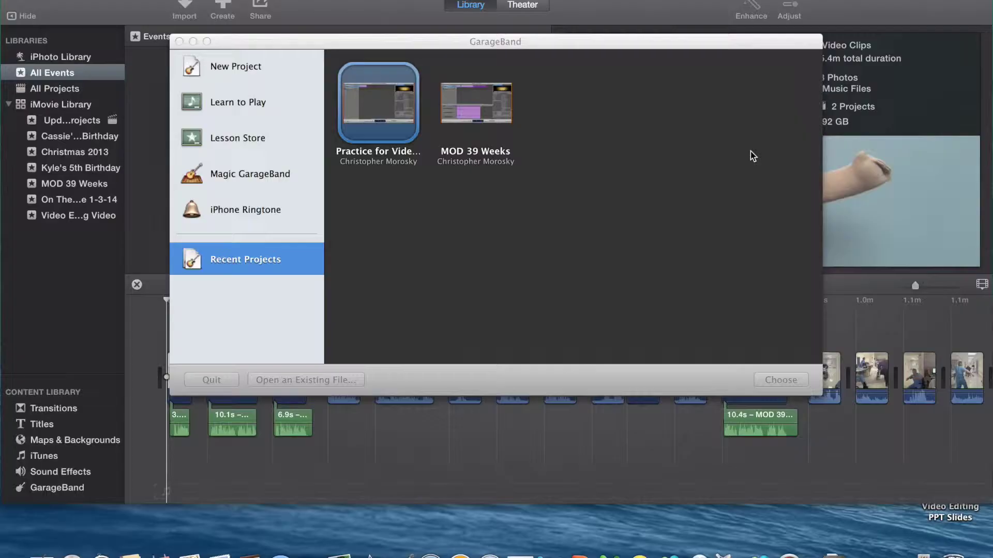
Show the GarageBand and iMovie windows side by side with Mission Control (Ctrl+Up)
key("ctrl+Up")
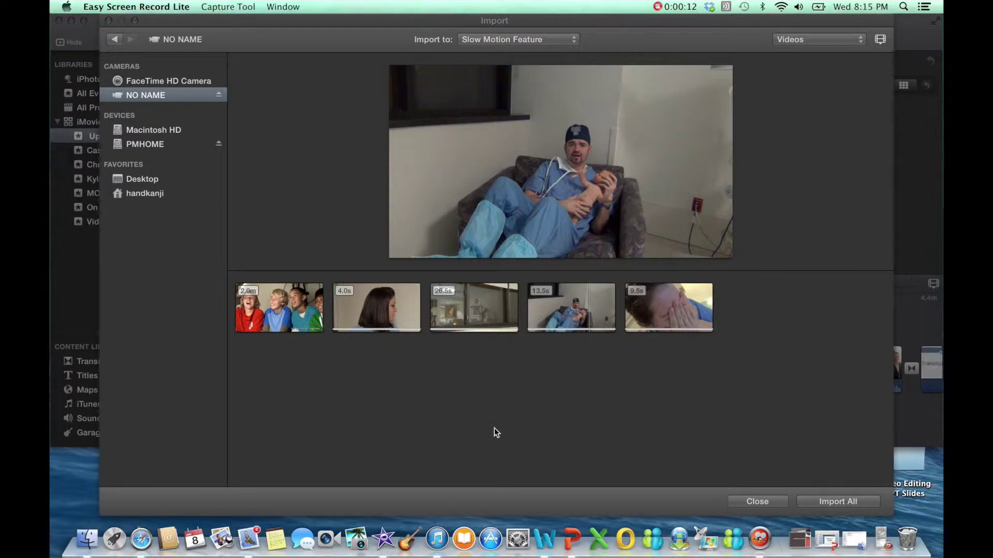
Select the 4.0s through 9.5s clips and import only those four into Slow Motion Feature
left_click(367, 321)
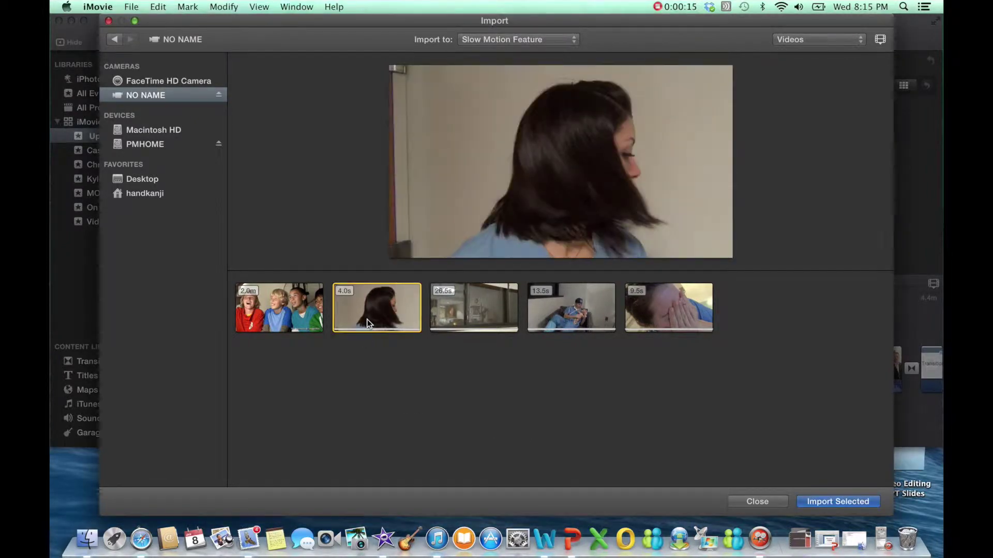
left_click(656, 312, "shift")
left_click(812, 504)
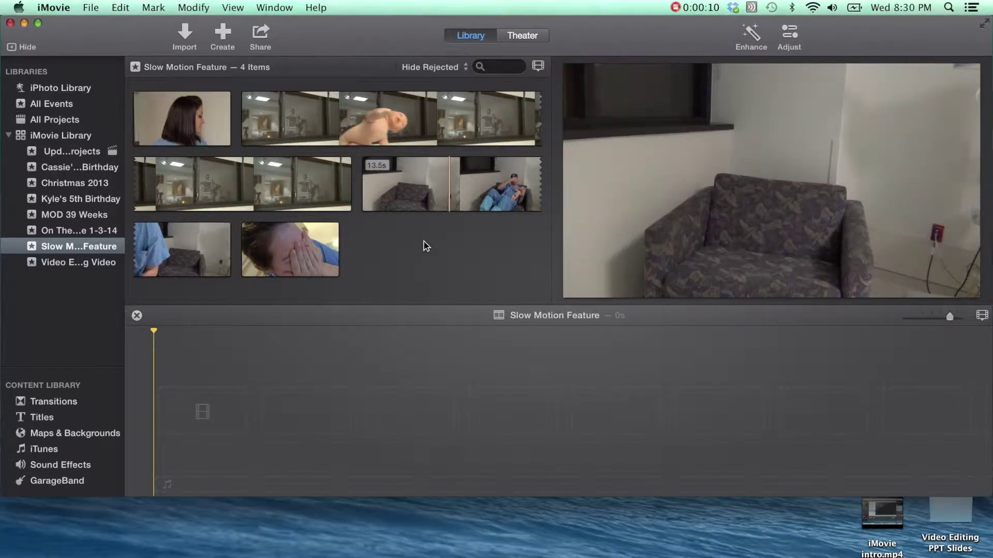
Trim the 13.5s chair clip to a 5.5-second range and add it to the project timeline
left_click(421, 197)
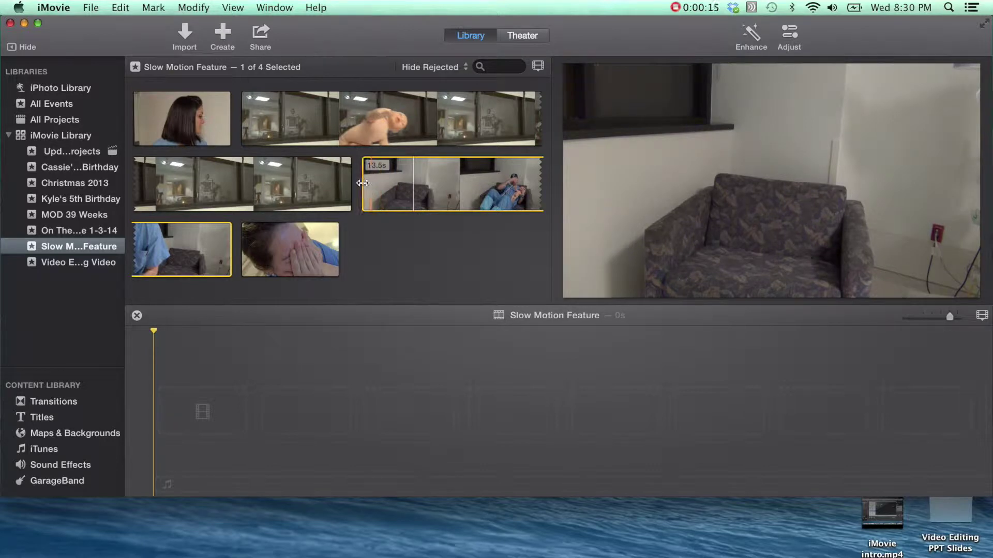
left_click_drag(363, 186, 468, 192)
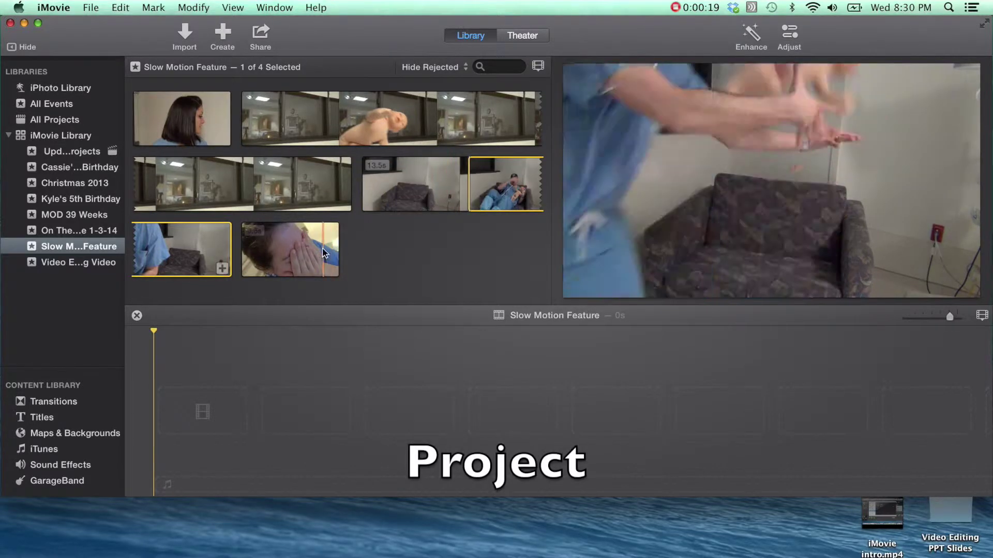
left_click_drag(234, 249, 174, 243)
left_click(165, 268)
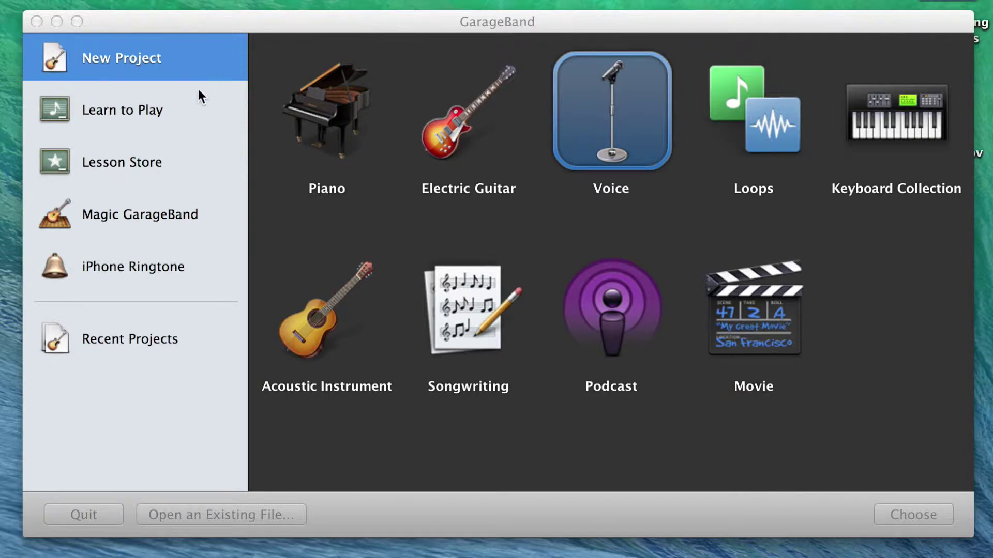
Create a new GarageBand project 'My Song' from the Voice template
left_click(176, 59)
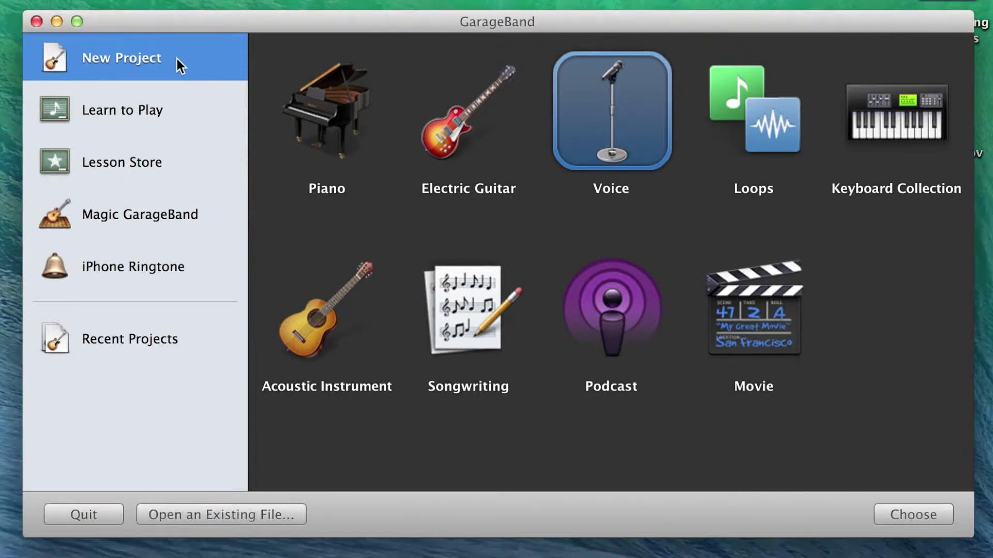
double_click(585, 79)
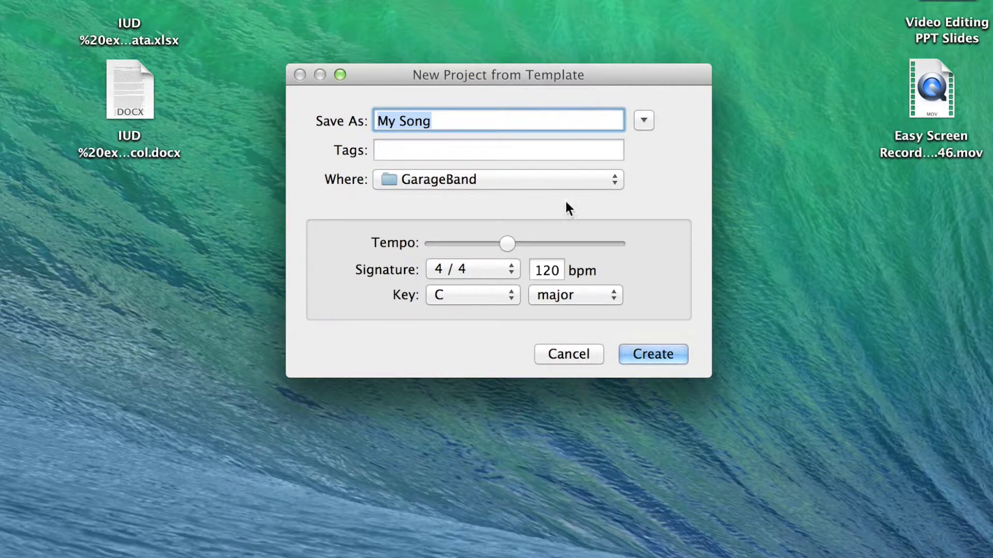
left_click(640, 357)
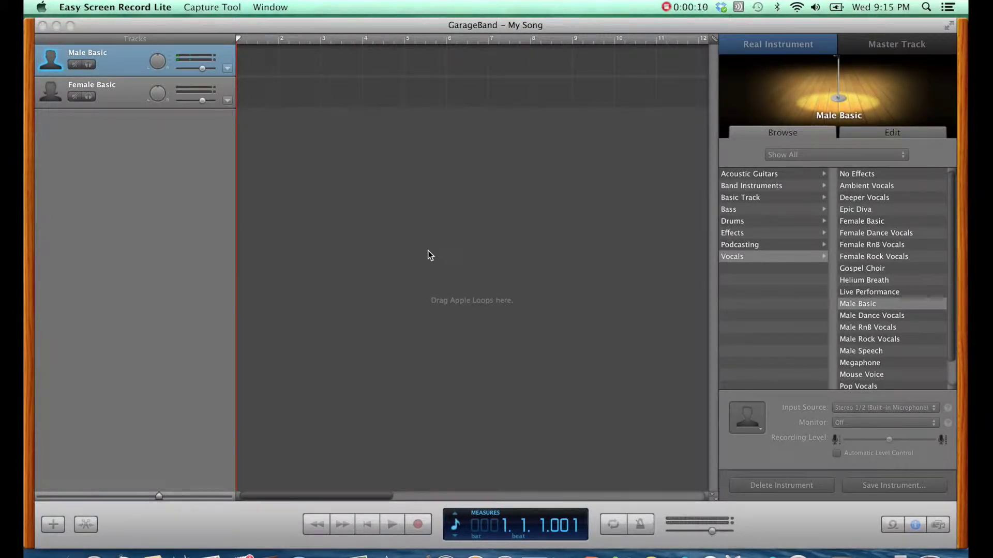
Record voice onto the My Song tracks, then save and close the project
left_click(420, 525)
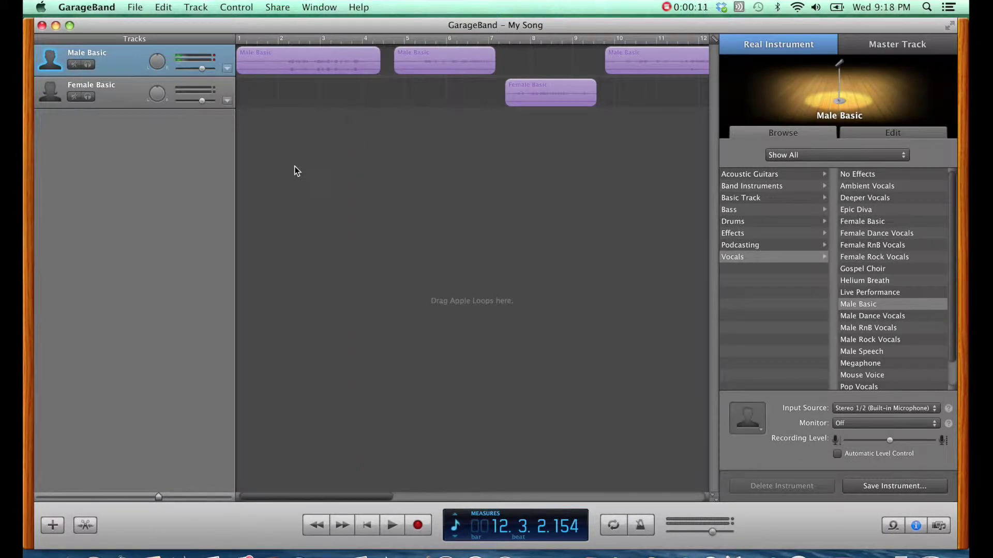
left_click(136, 8)
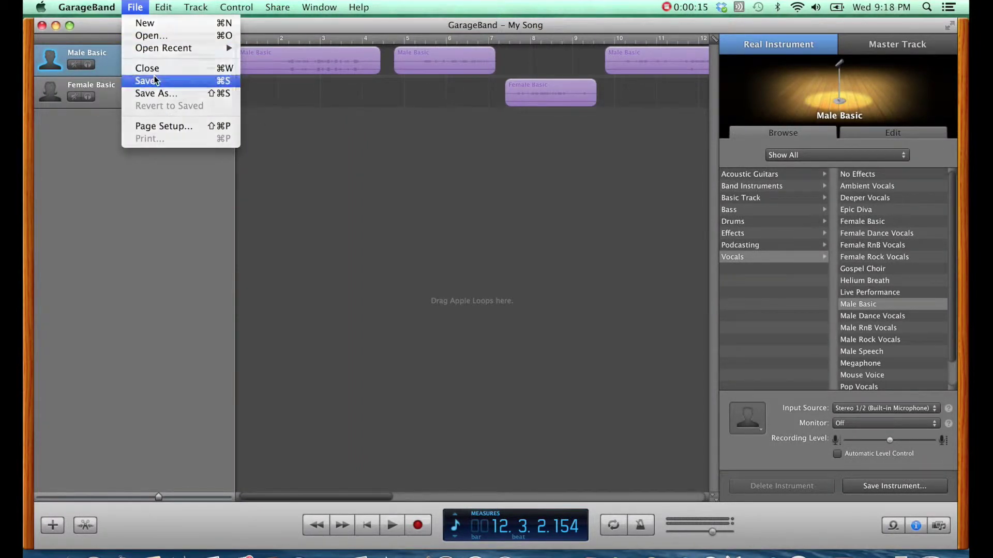
left_click(155, 81)
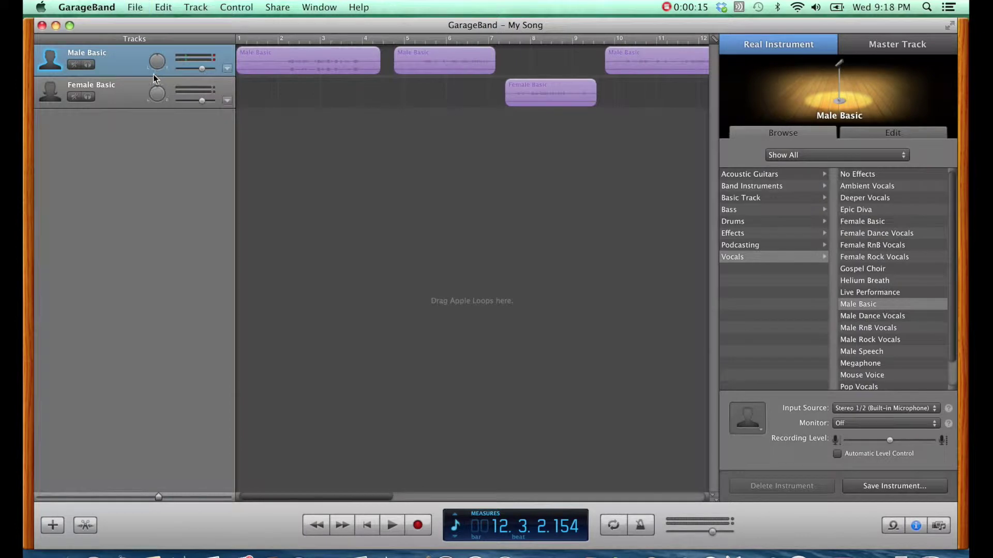
left_click(42, 26)
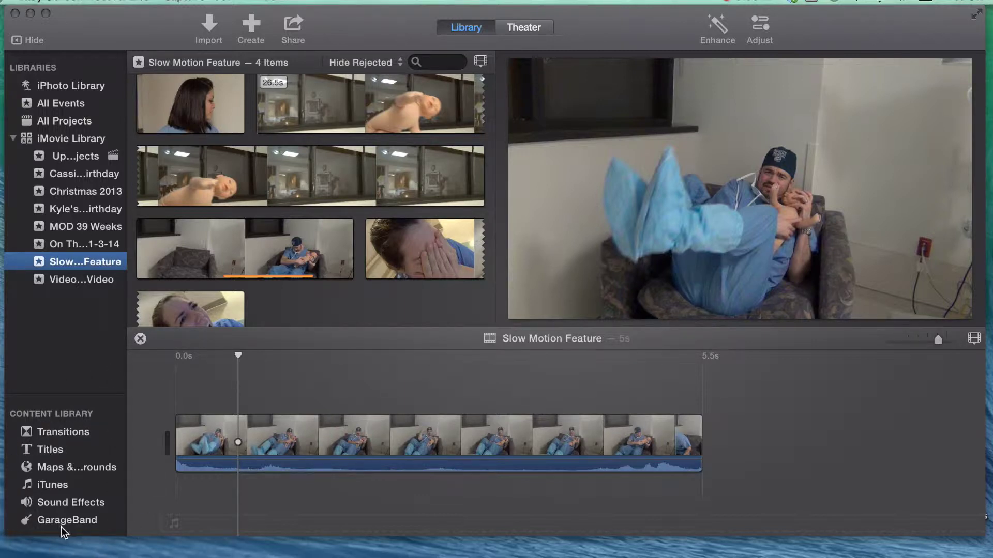
Add a 6.3-second portion of the GarageBand song My Song to the project
left_click(63, 523)
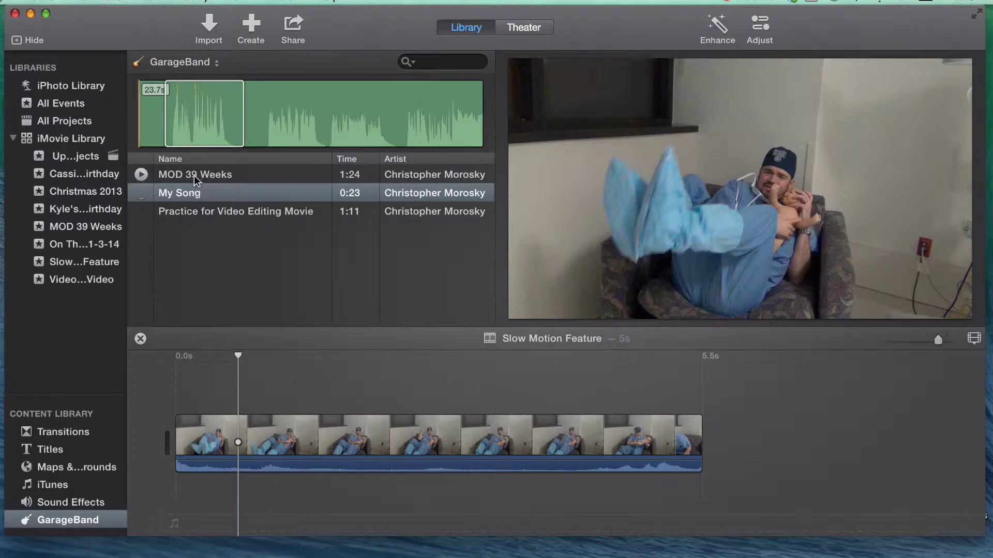
left_click(248, 130)
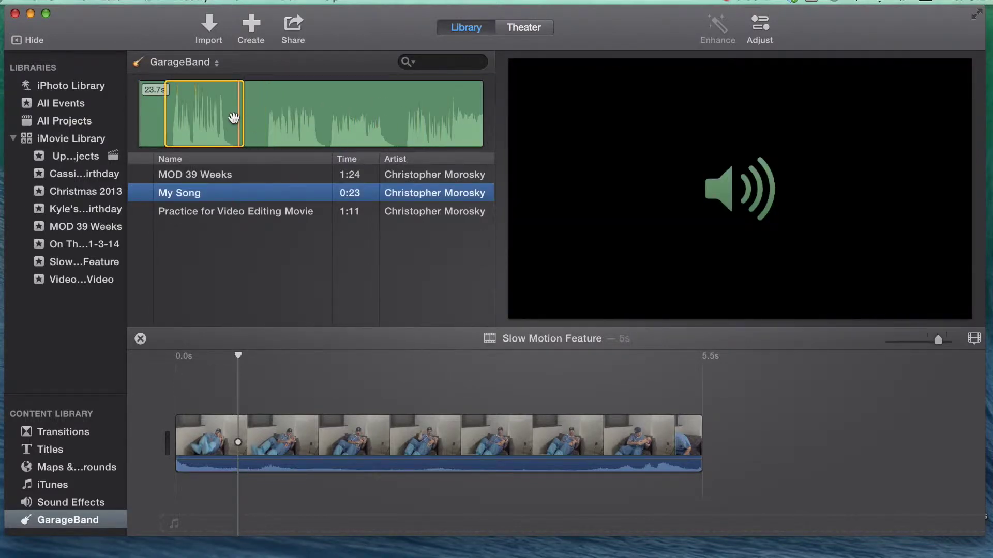
left_click_drag(153, 122, 206, 482)
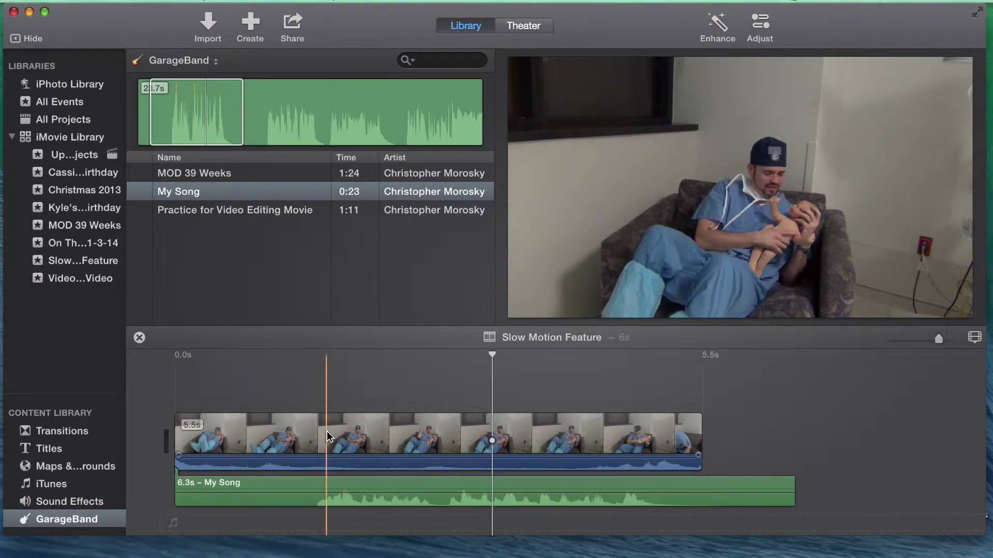
Lower the My Song audio volume from 100% to about 5%
left_click(326, 440)
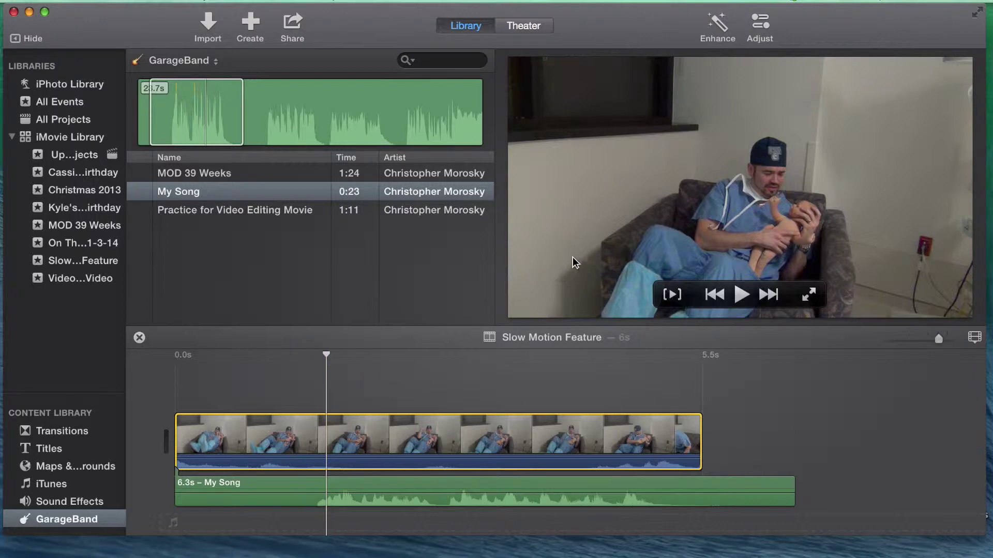
left_click(760, 25)
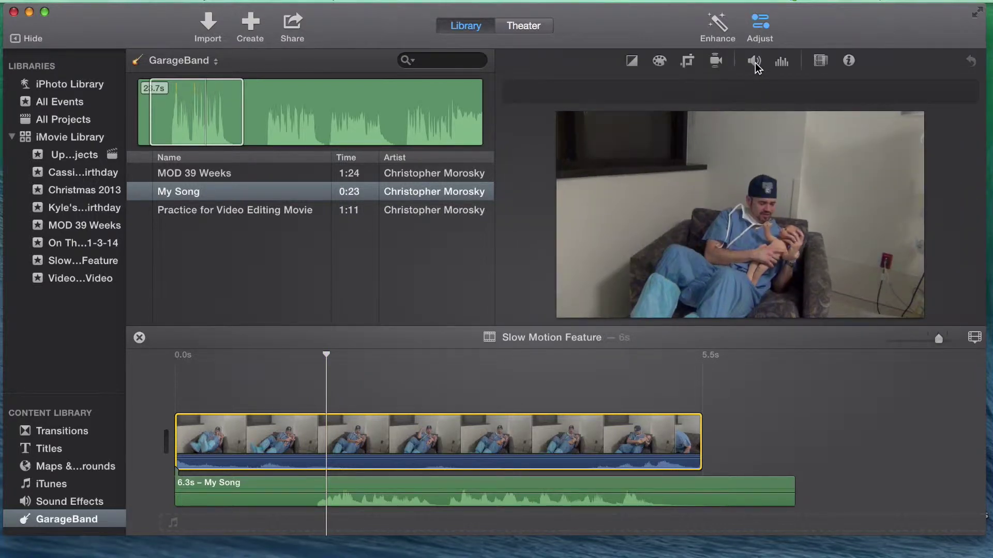
left_click(753, 61)
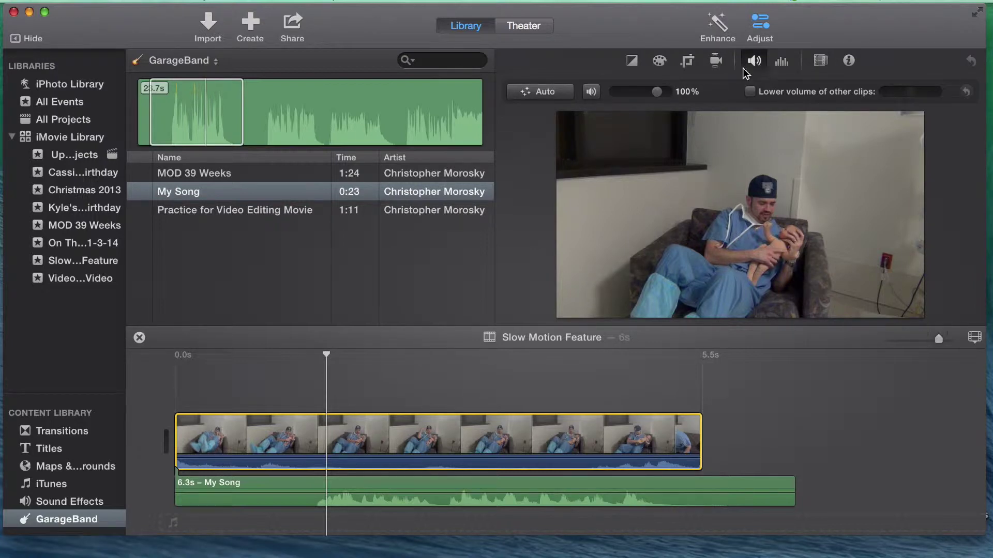
left_click_drag(657, 96, 619, 93)
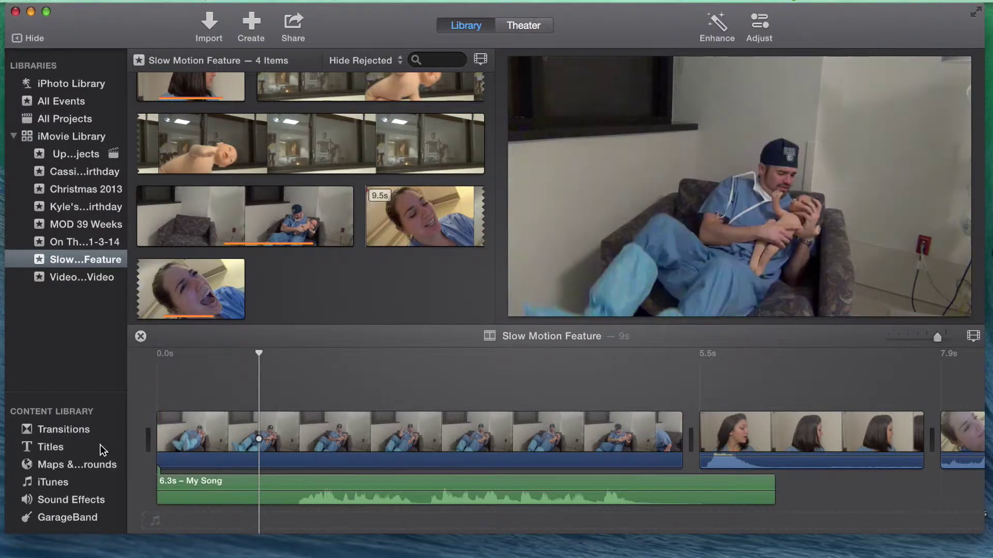
left_click(58, 483)
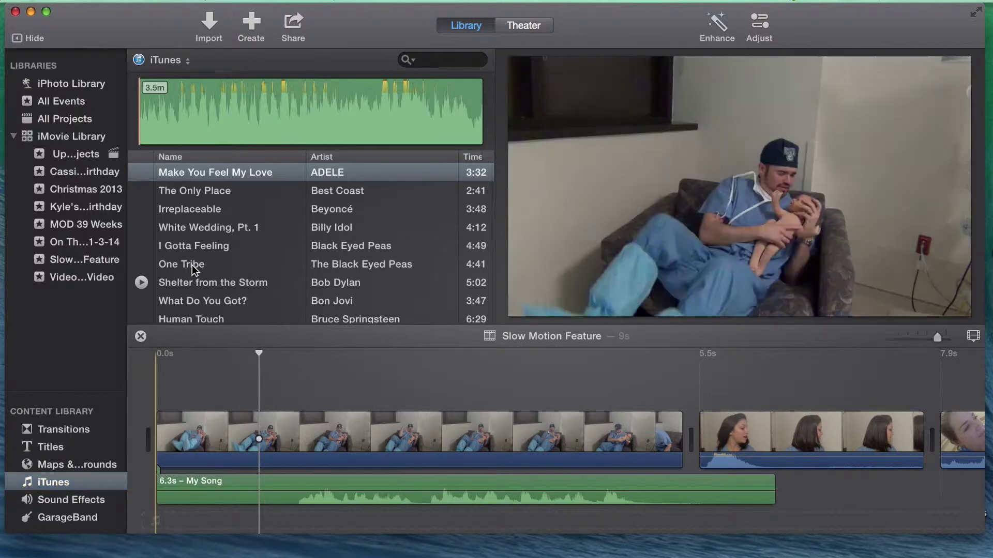
Mark a portion of the iTunes song White Wedding, Pt. 1 to add beneath the clips
left_click(215, 232)
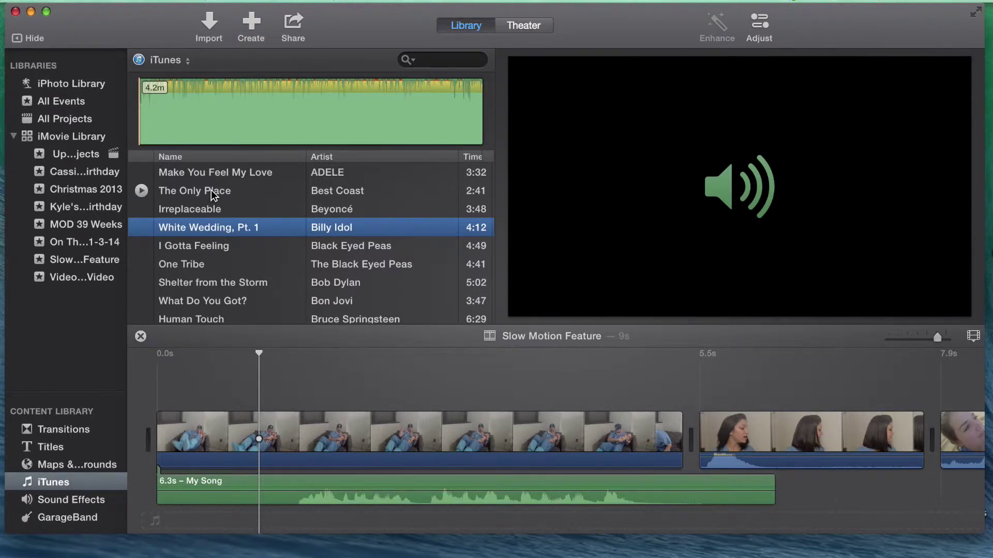
left_click_drag(210, 113, 249, 102)
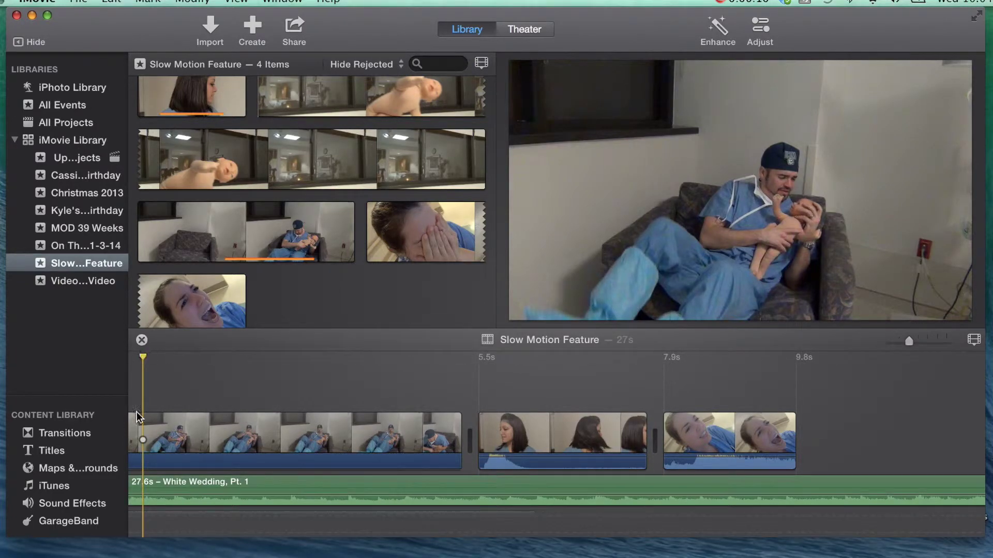
Insert a Circle Open transition between clips one and two and show the adjustment controls
left_click(74, 436)
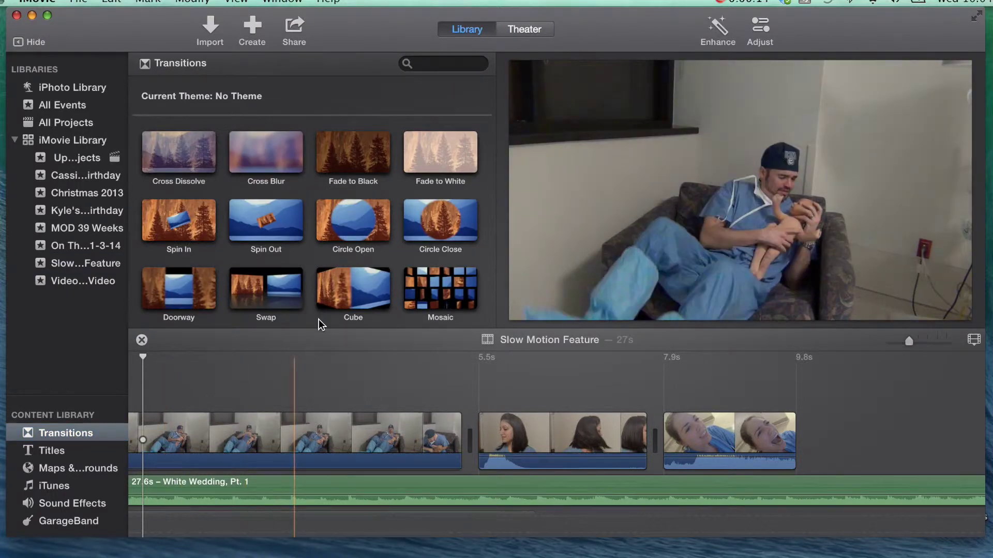
left_click_drag(364, 230, 437, 443)
mouse_move(585, 300)
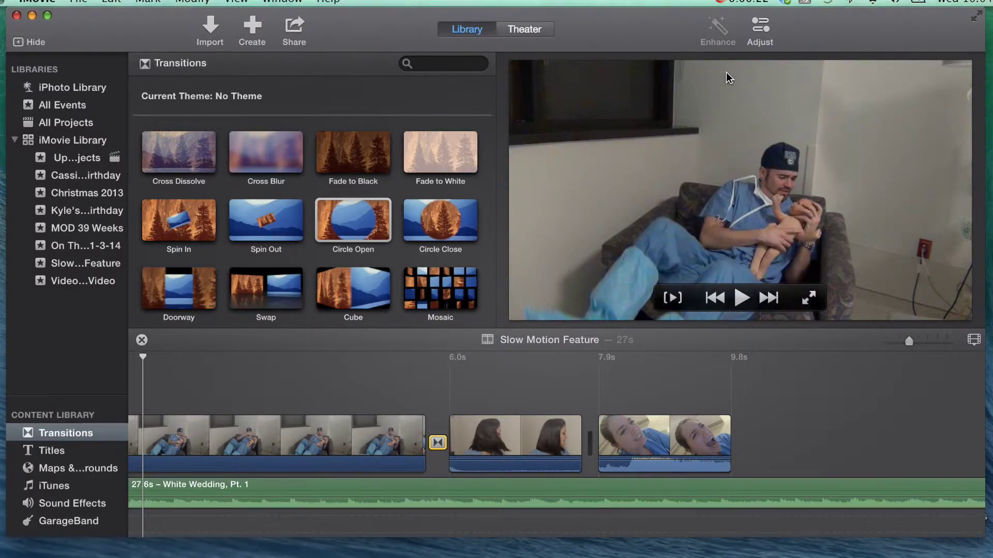
left_click(760, 26)
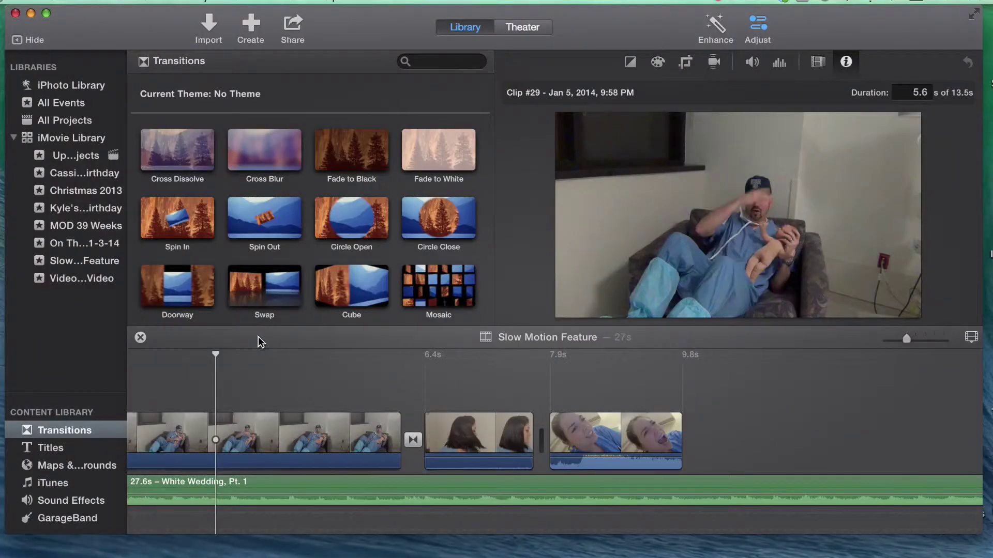
Place a 4.0s Line Lower Third title over the first clip and open its text settings
left_click(64, 443)
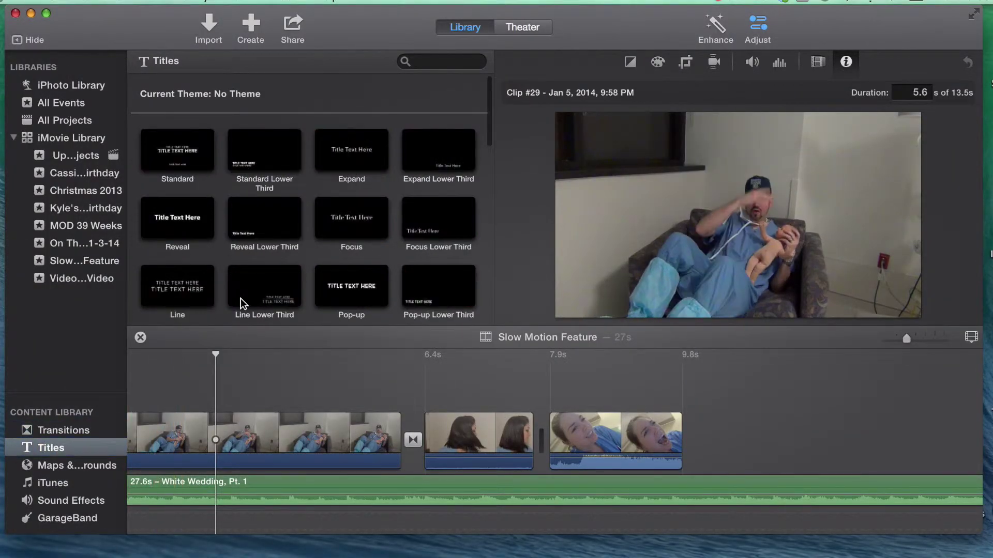
left_click_drag(261, 292, 343, 423)
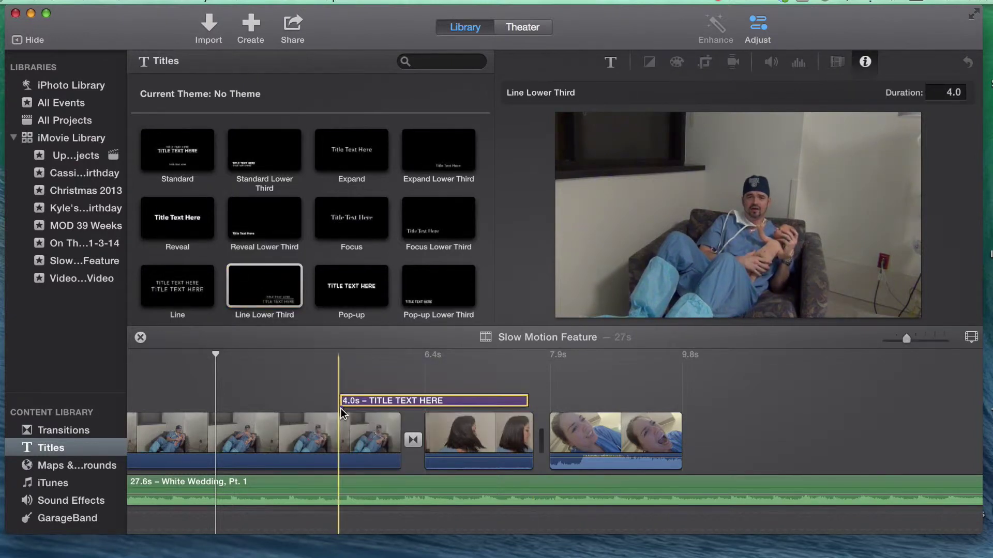
left_click(756, 29)
left_click(756, 28)
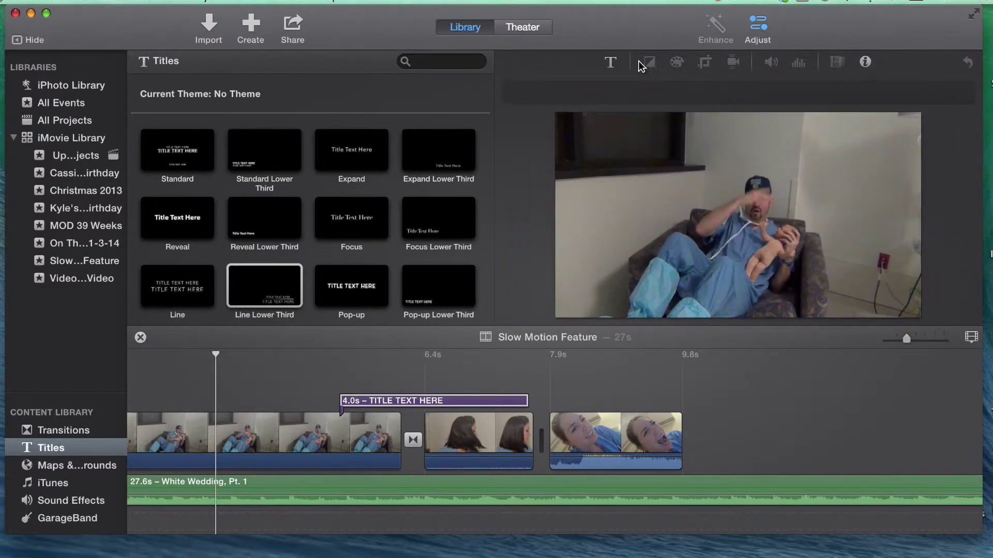
left_click(610, 64)
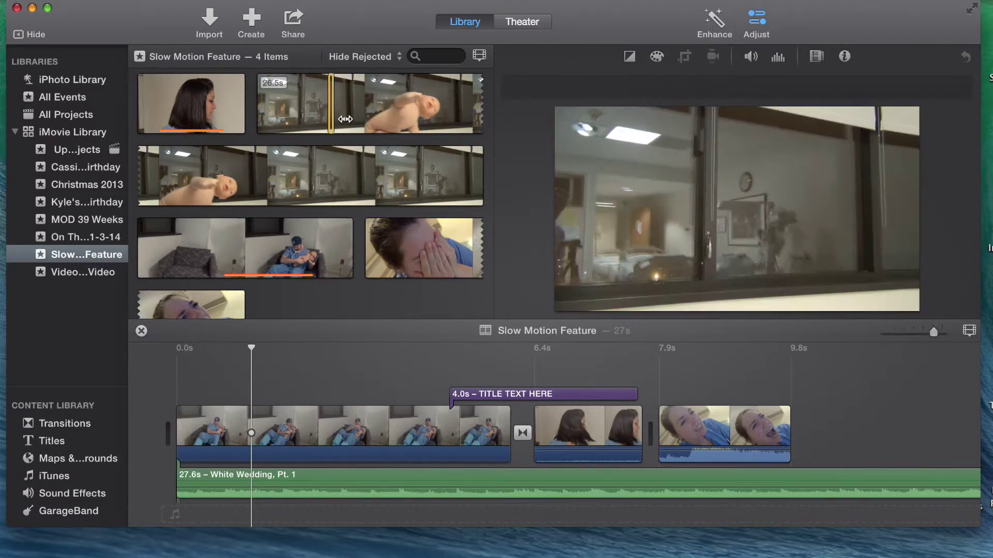
Mark a stretch of the second clip in the Slow Motion Feature event
left_click(329, 114)
Overlay the 4.1s stretch on the first clip as a Picture in Picture inset, moved top left and enlarged
left_click_drag(367, 101, 272, 401)
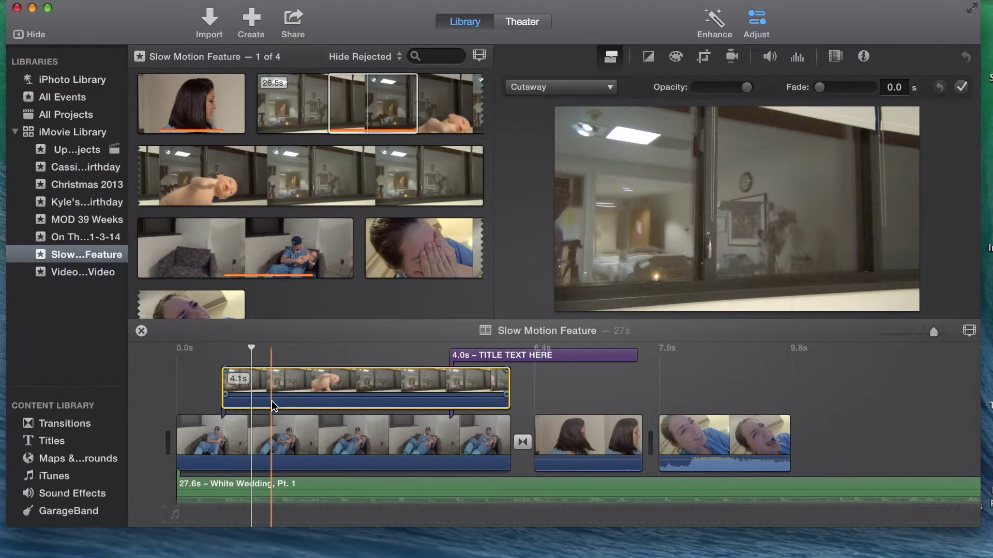
mouse_move(569, 171)
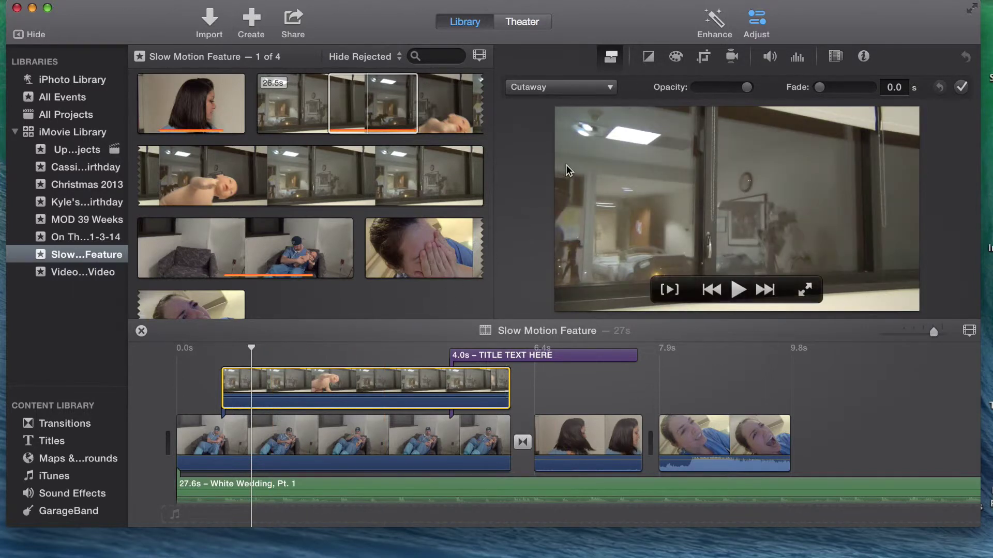
left_click(608, 61)
left_click(607, 60)
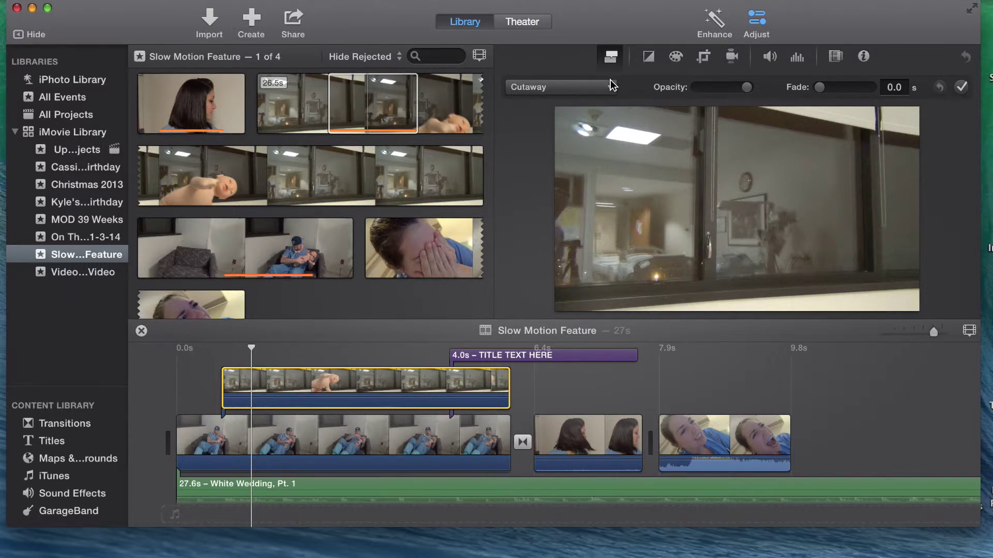
left_click(611, 86)
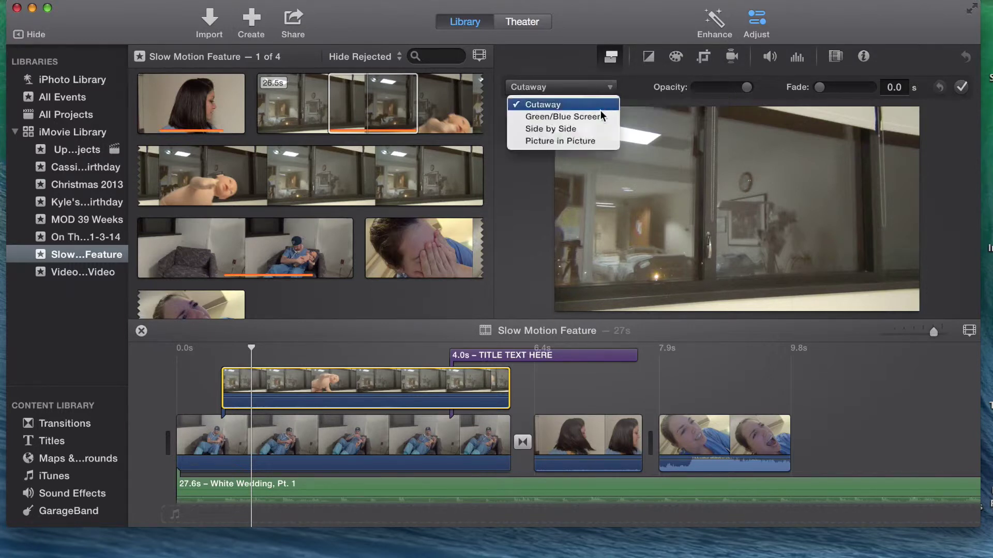
left_click(590, 142)
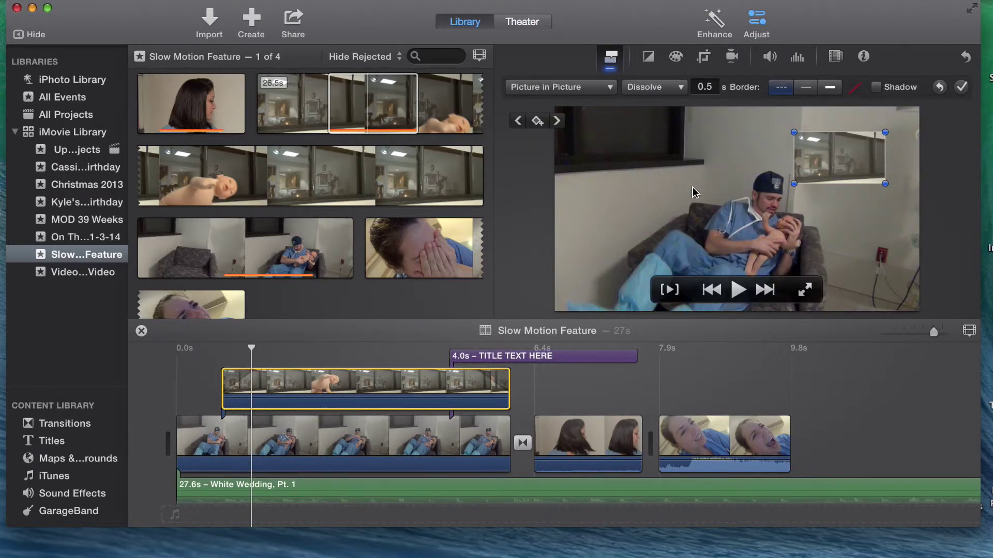
left_click_drag(826, 165, 613, 165)
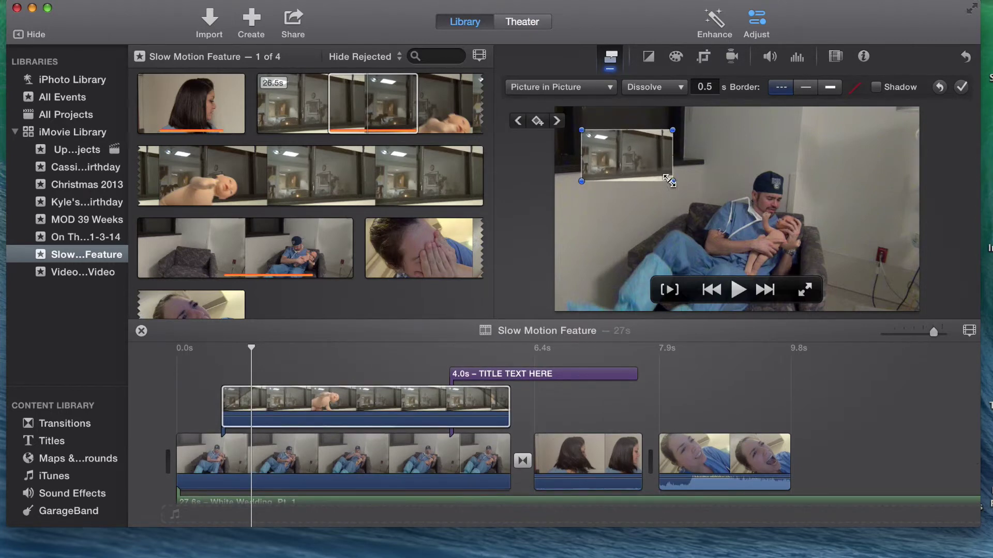
left_click_drag(672, 181, 686, 190)
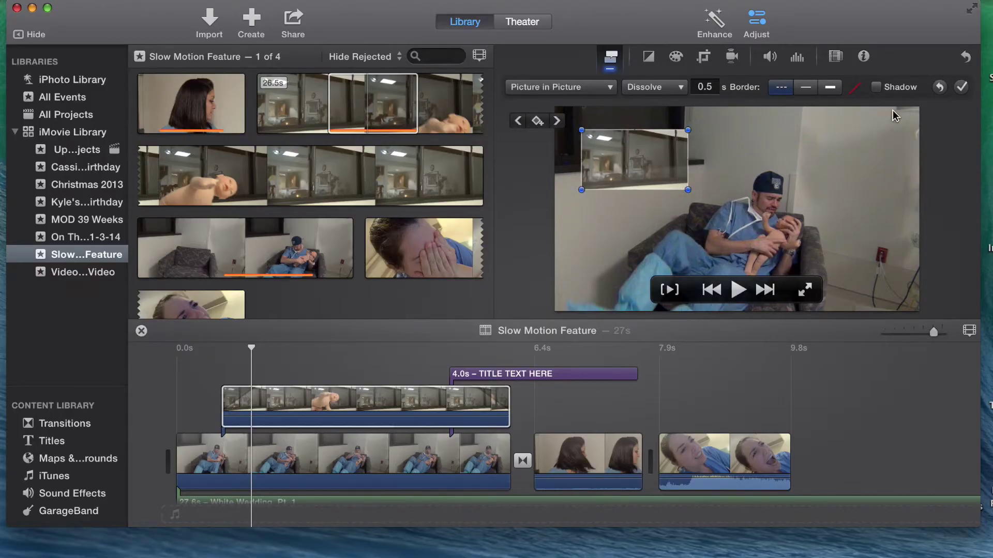